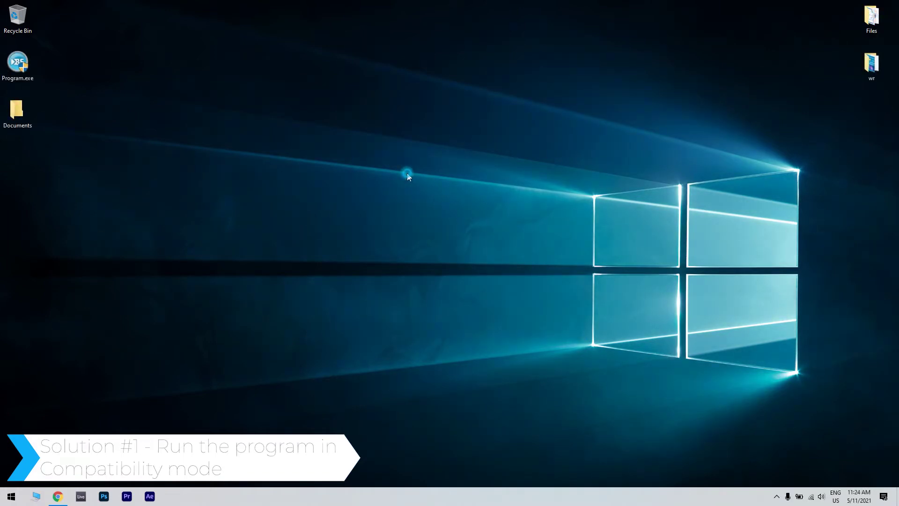
- Open the compatibility settings in the properties of Program.exe on the desktop
right_click(3, 72)
left_click(59, 277)
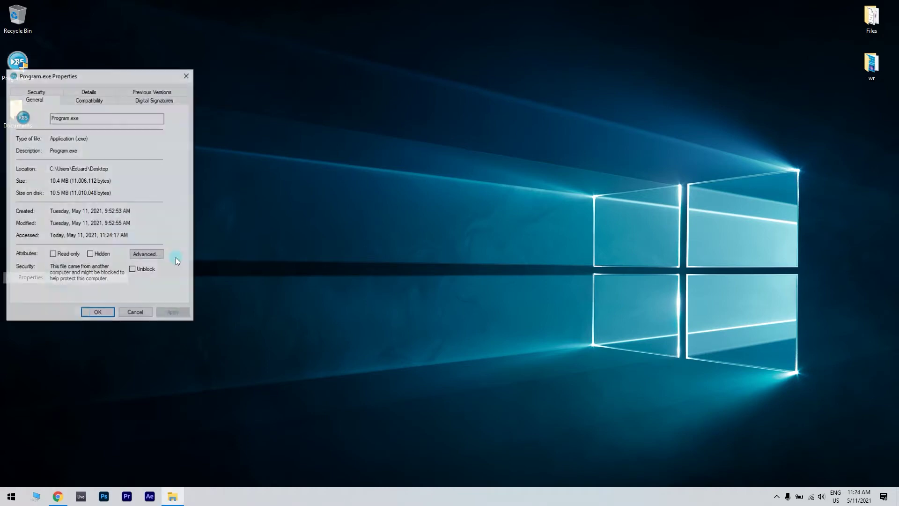
left_click_drag(102, 73, 461, 118)
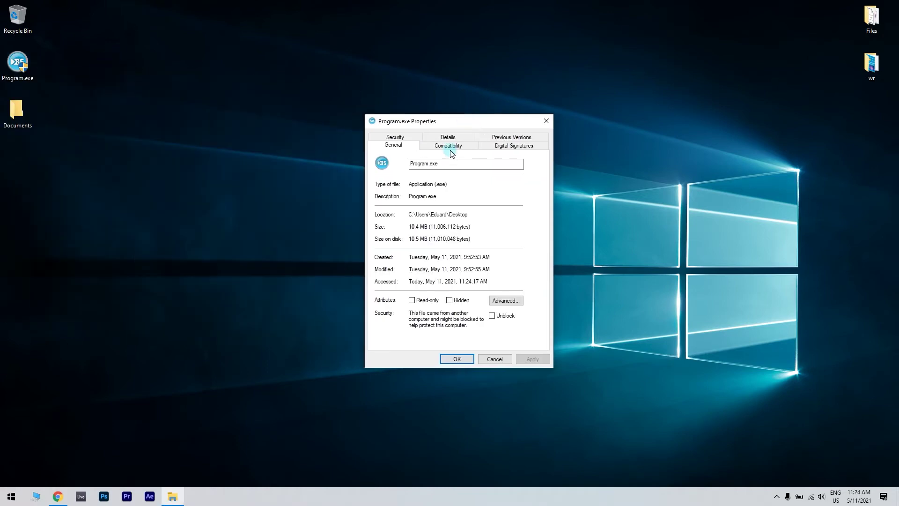
left_click(451, 151)
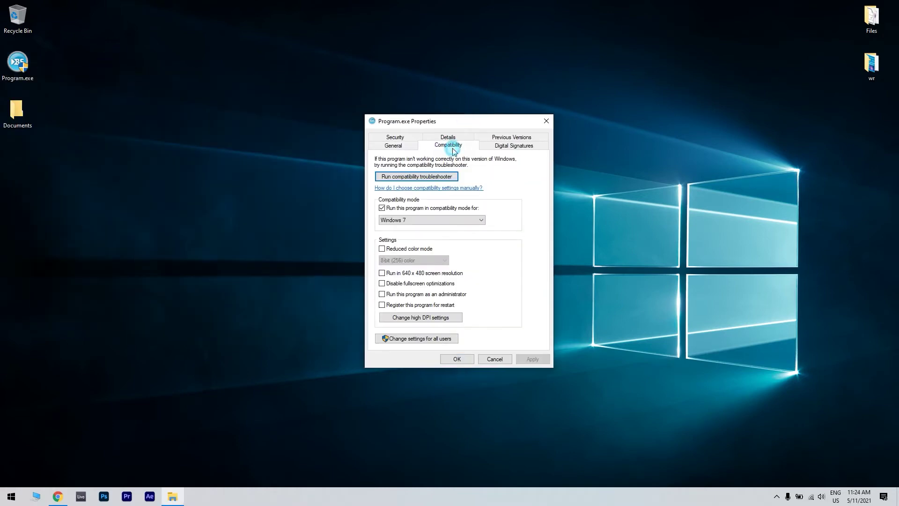
- Set Program.exe to run in compatibility mode for Windows 7, apply the setting and close its properties
left_click(382, 208)
left_click(382, 208)
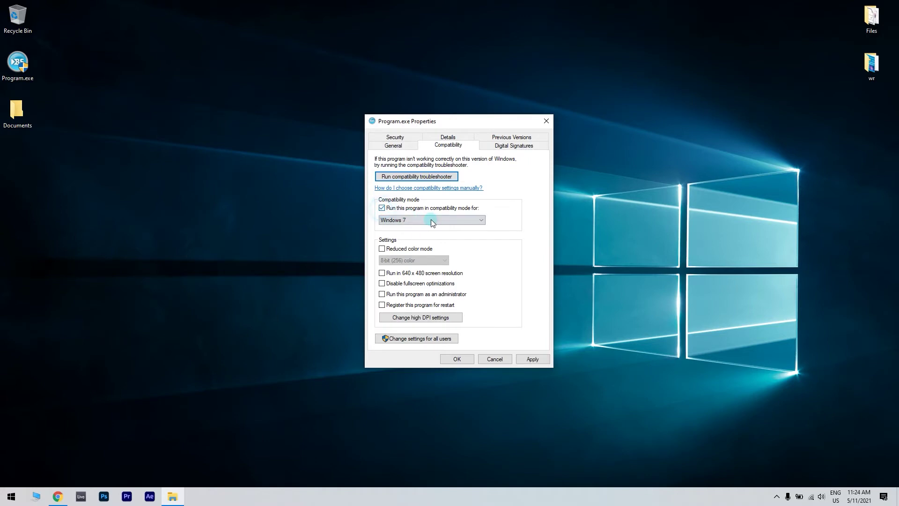
left_click(431, 220)
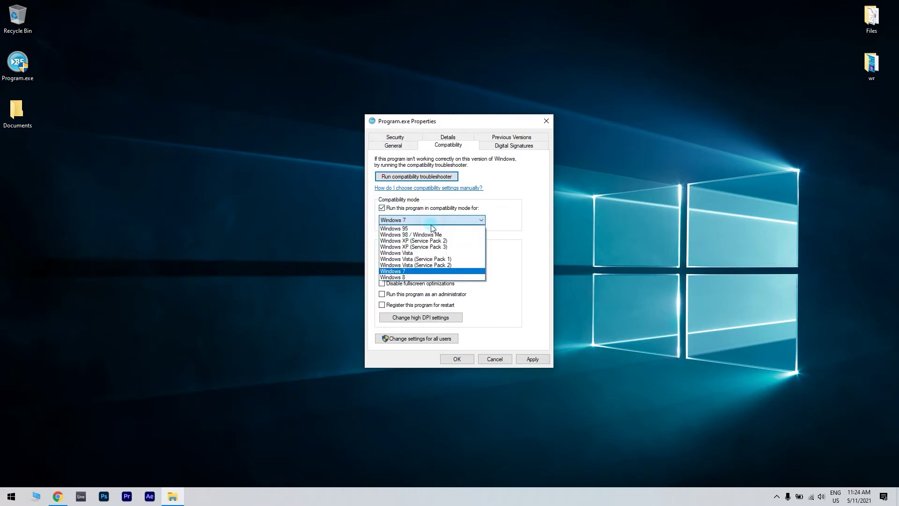
left_click(397, 271)
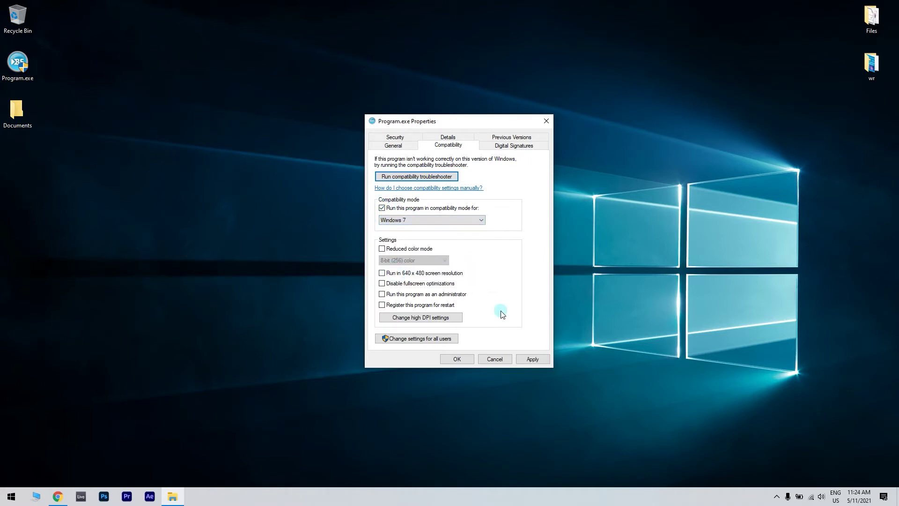
left_click(532, 359)
left_click(458, 359)
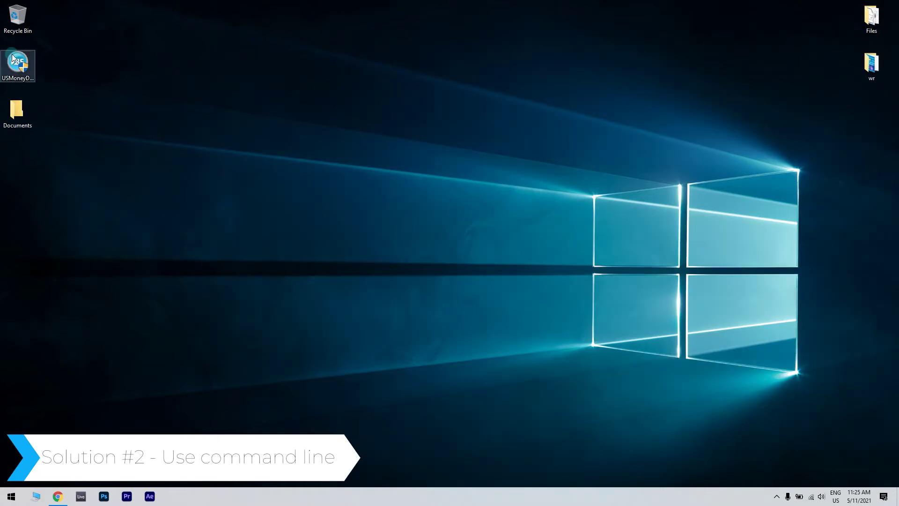
- Copy USMoneyDlxSunset.exe from the desktop into the Documents folder and close the folder window
right_click(16, 54)
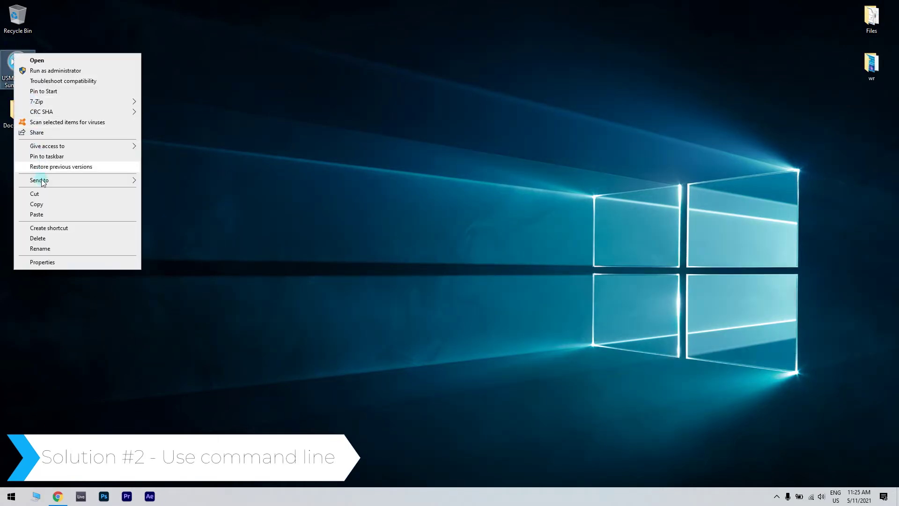
left_click(49, 206)
double_click(17, 111)
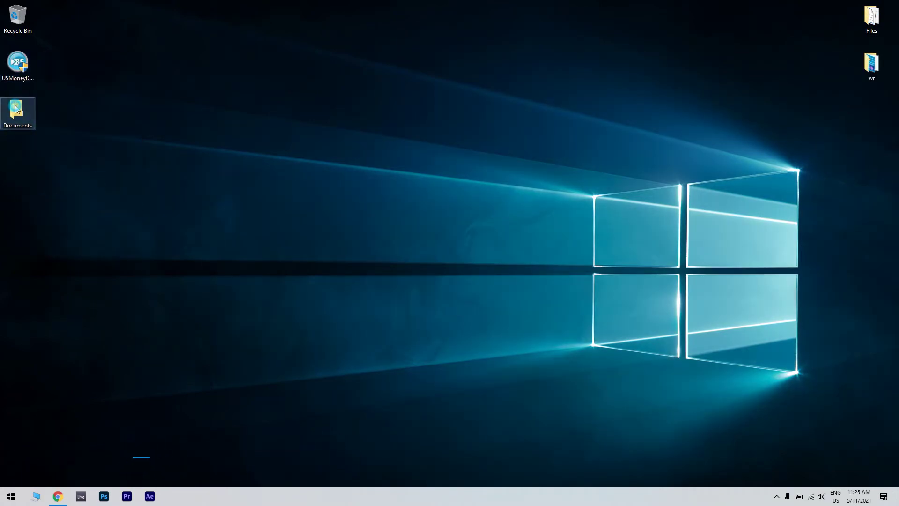
right_click(458, 197)
left_click(475, 261)
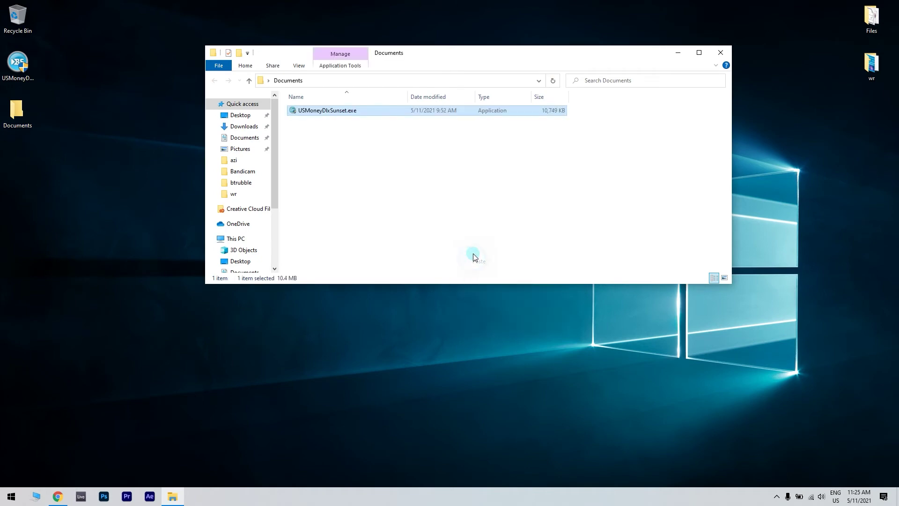
left_click(721, 53)
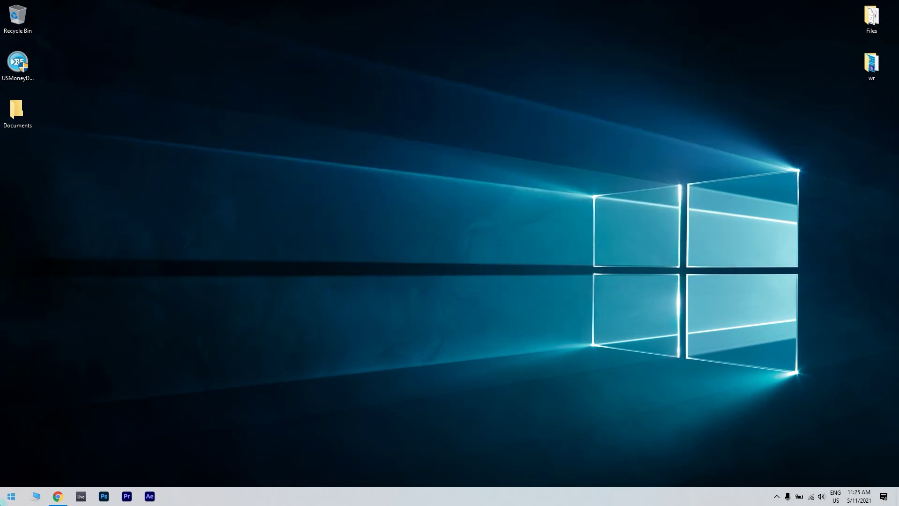
- Search for cmd, open Command Prompt as administrator and move its window towards the middle of the desktop
left_click(11, 498)
type("cmd")
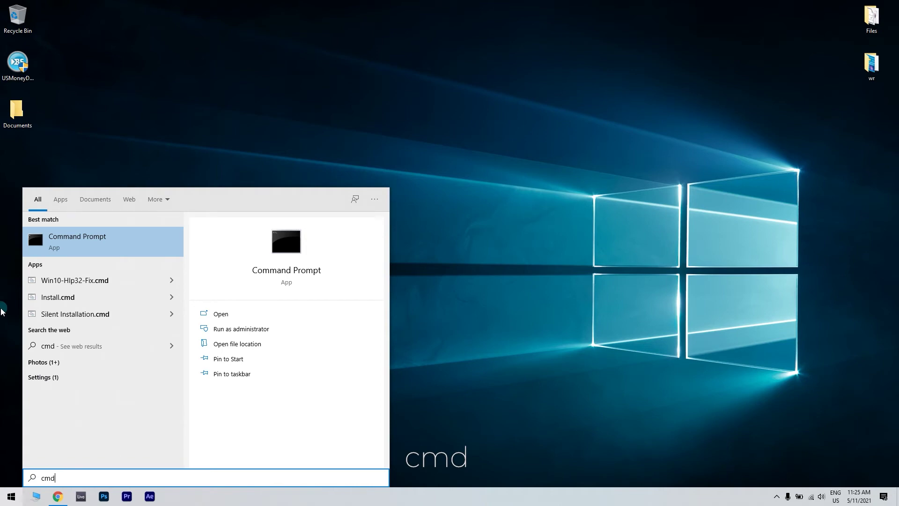
right_click(149, 231)
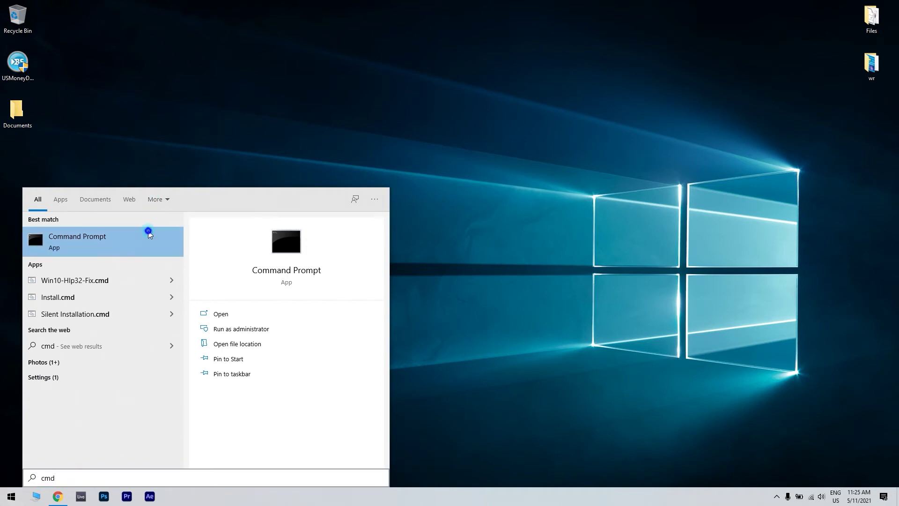
left_click(172, 240)
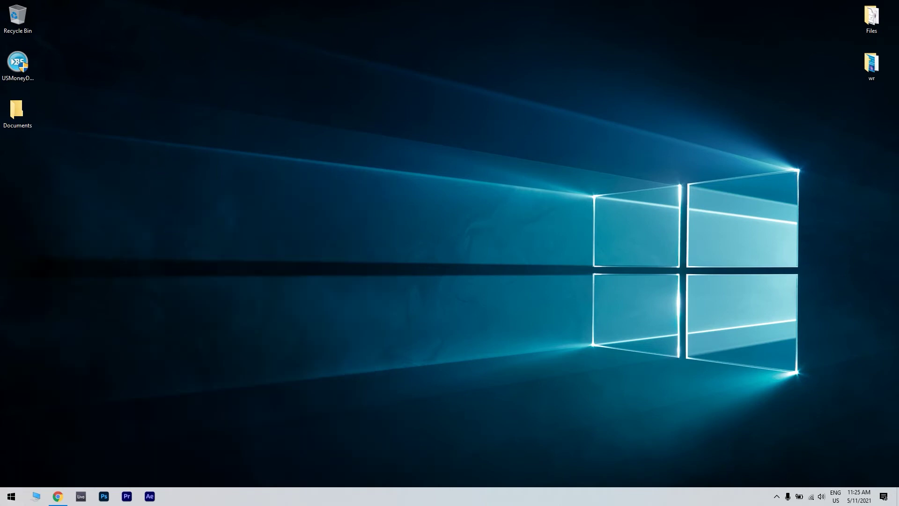
left_click_drag(278, 58, 447, 96)
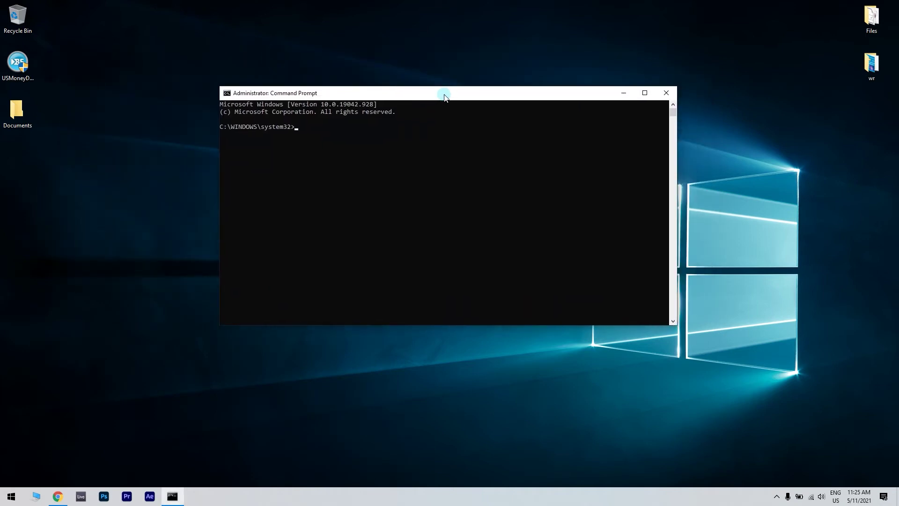
- Run "cd %USERPROFILE%*documents" followed by "USmoneyDlxSunset.exe/C/T:%TEMP%\Sunset" to extract the installer
right_click(423, 164)
key("Return")
type("USmoneyDlxSunset.exe/C/T:%TEMP%\\Suns")
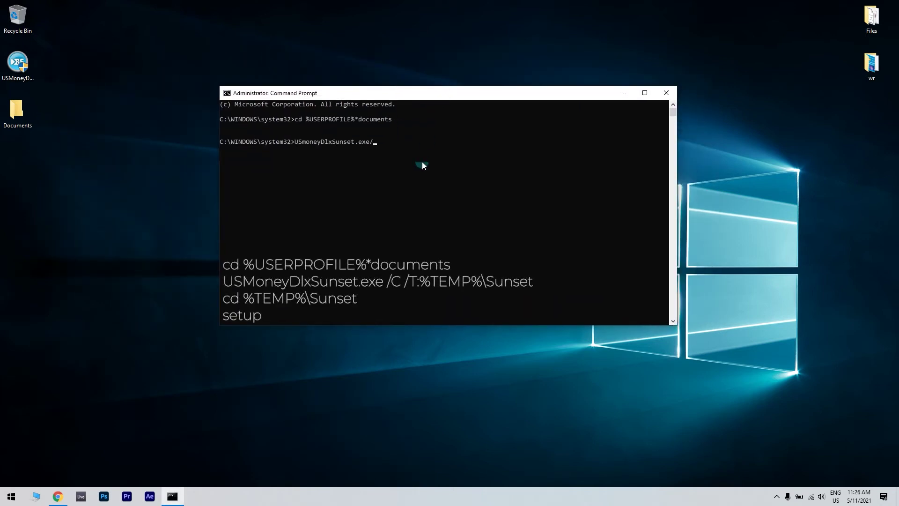
type("et")
key("Return")
- Change to the %TEMP%\Sunset directory and run the setup command
type("cd%TEMP%\\Sunset")
key("Return")
type("setup")
key("Return")
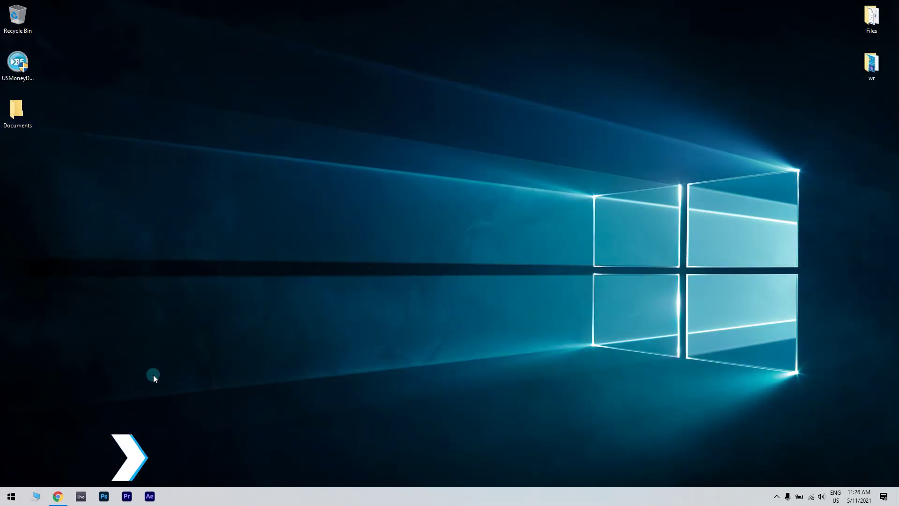
- Open Registry Editor with regedit and expand HKEY_LOCAL_MACHINE\SOFTWARE
left_click(11, 494)
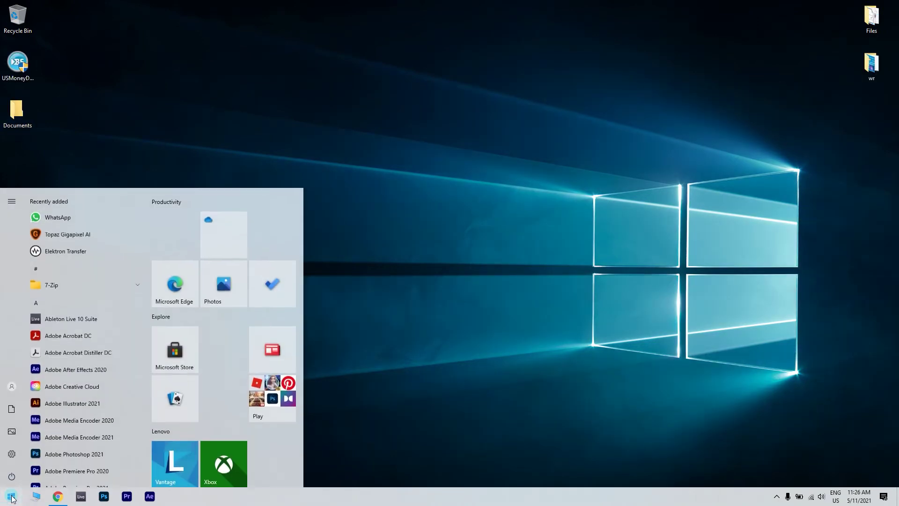
type("regedit")
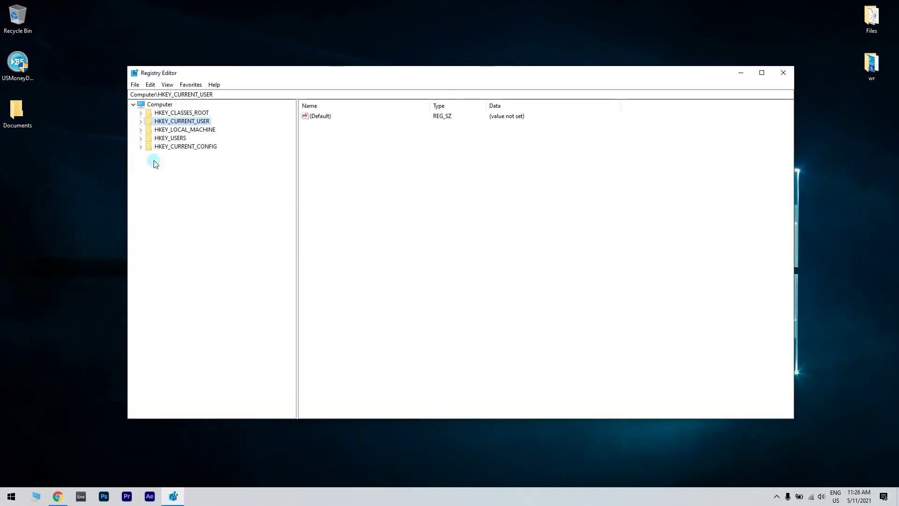
left_click(140, 129)
left_click(148, 179)
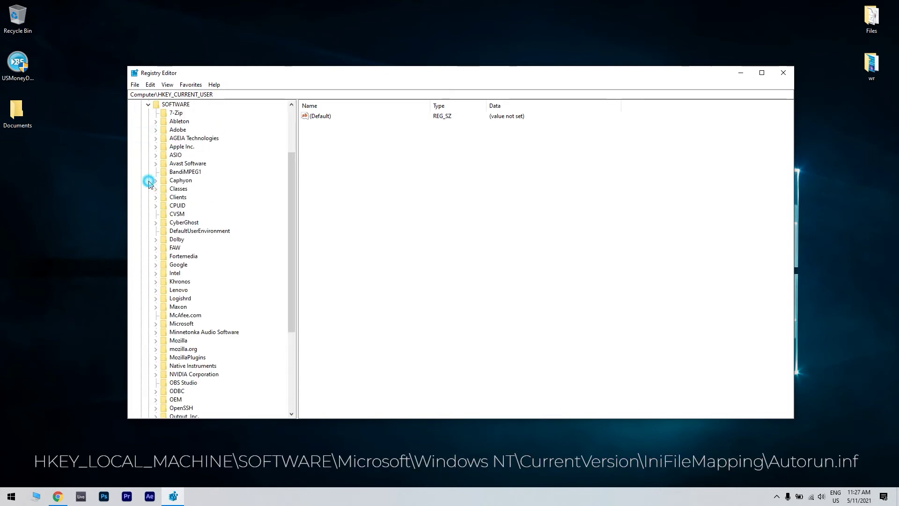
- Within the SOFTWARE branch, navigate to Microsoft\Windows NT\CurrentVersion\IniFileMapping and select the Autorun.inf key
scroll(155, 210, "down", 3)
left_click(156, 248)
left_click_drag(292, 262, 291, 351)
double_click(193, 349)
left_click(179, 359)
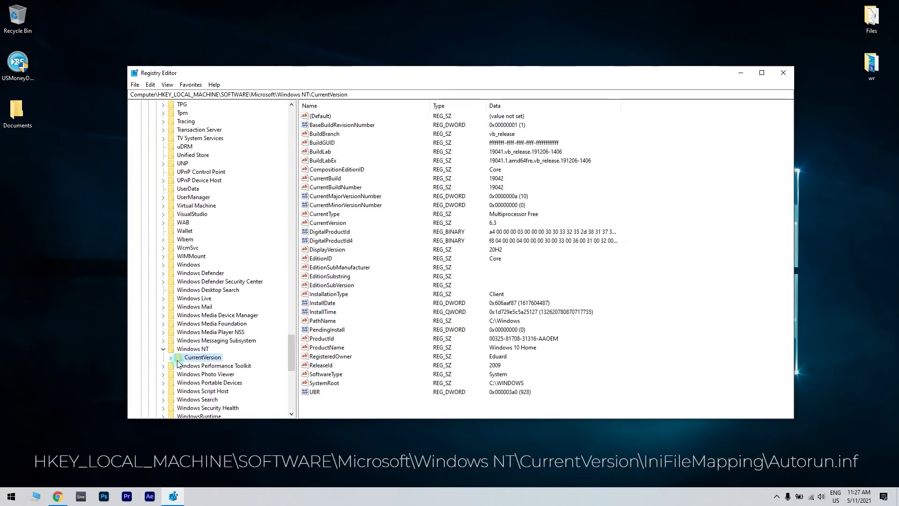
double_click(178, 359)
left_click(179, 325)
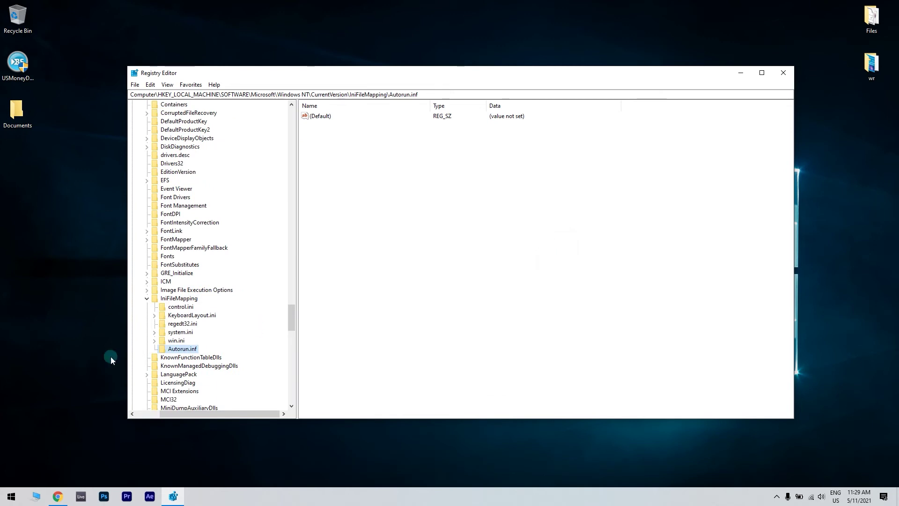
- Rename the Autorun.inf key under IniFileMapping to Autorun.inf.bak
right_click(180, 351)
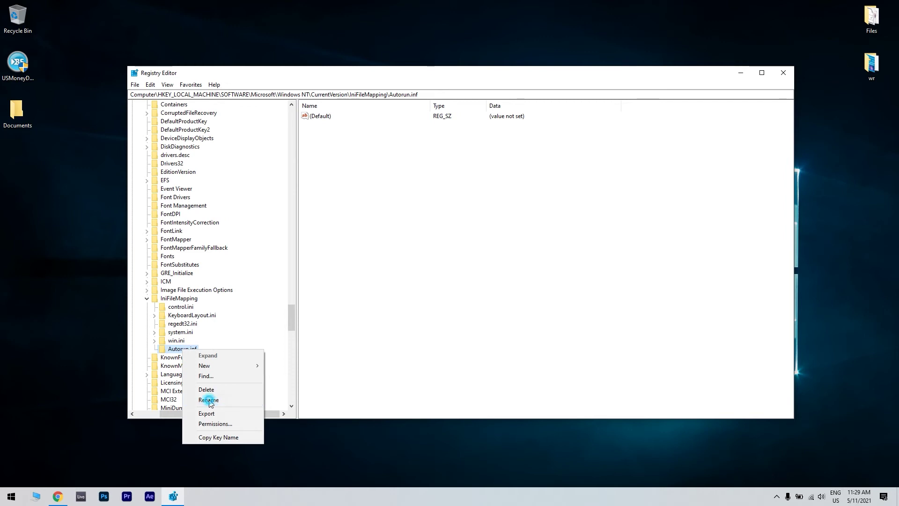
left_click(209, 400)
key("End")
type(".bak")
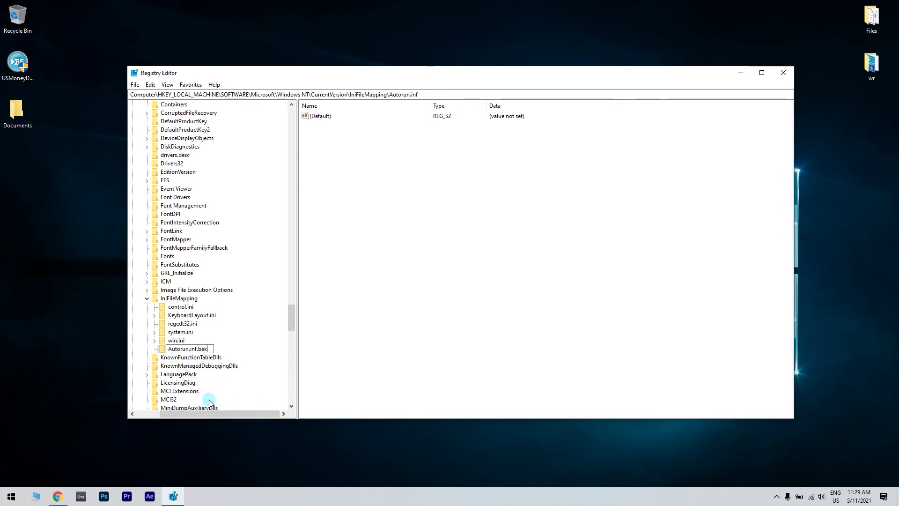
key("Return")
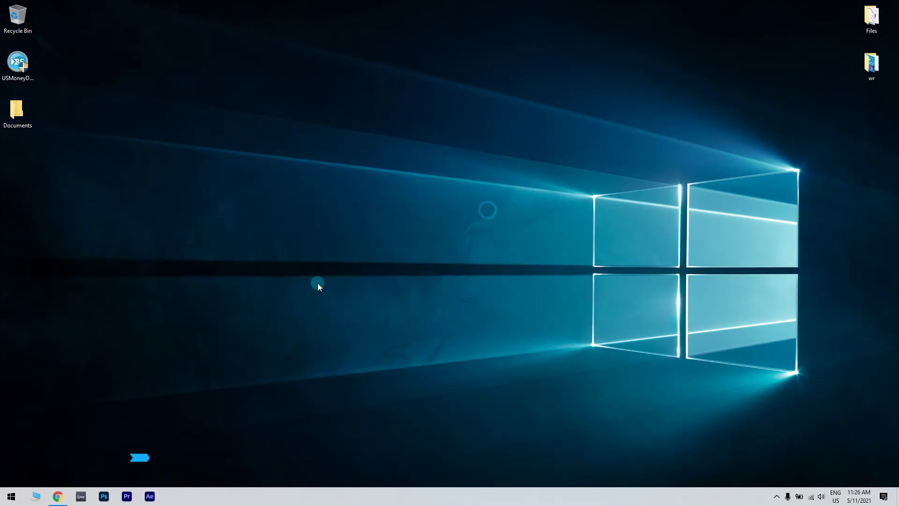
- Search for regedit, open Registry Editor again and expand HKEY_LOCAL_MACHINE down to SOFTWARE
left_click(11, 497)
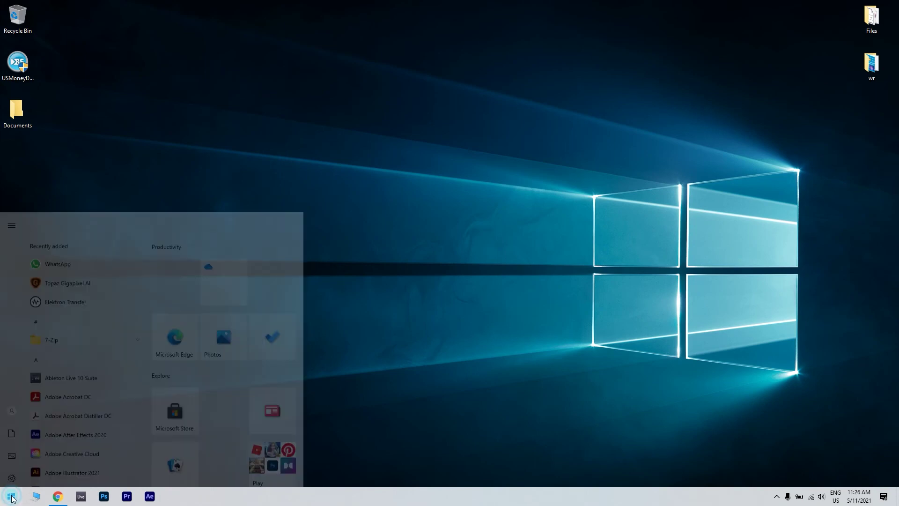
type("regedit")
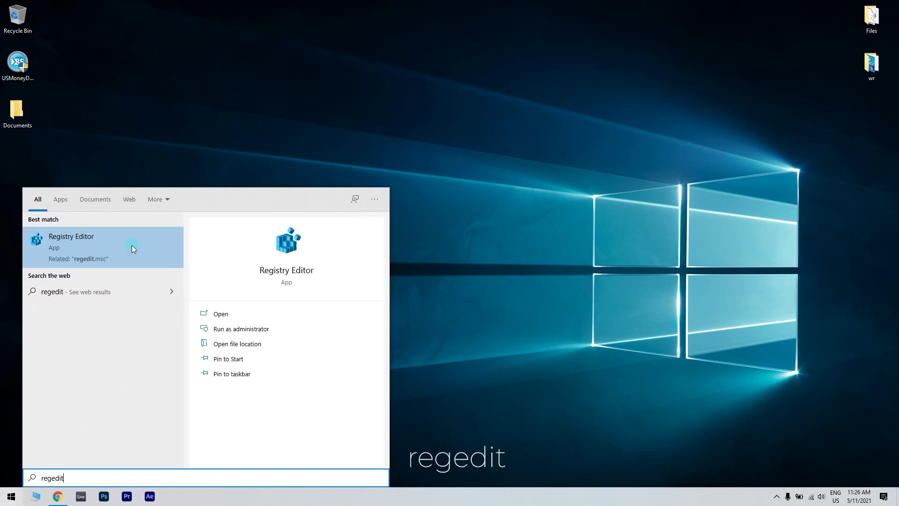
left_click(136, 245)
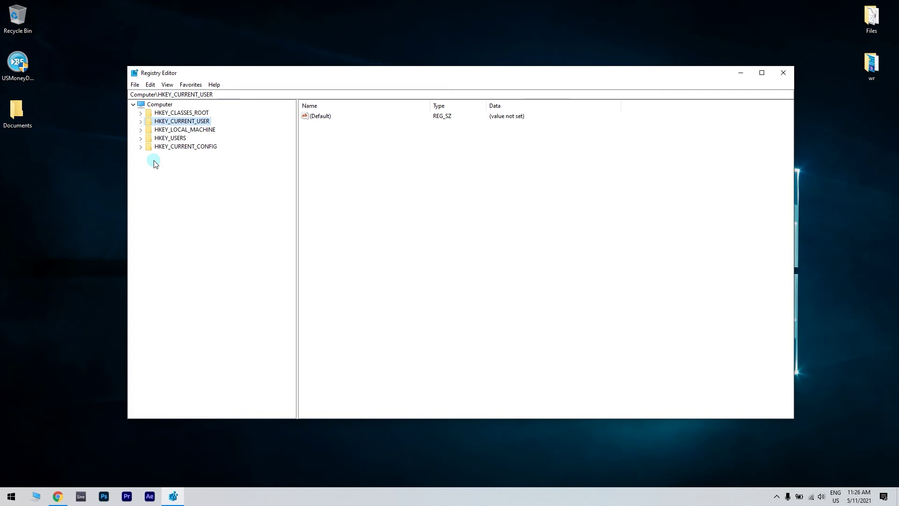
left_click(140, 129)
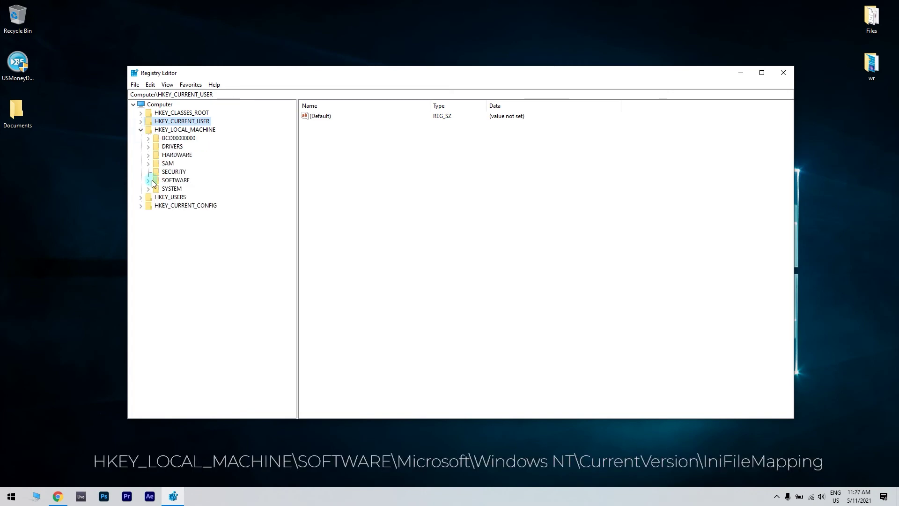
left_click(149, 172)
- Navigate through Microsoft\Windows NT\CurrentVersion in the SOFTWARE branch and expand the IniFileMapping key
left_click(156, 300)
scroll(182, 274, "down", 15)
left_click(187, 349)
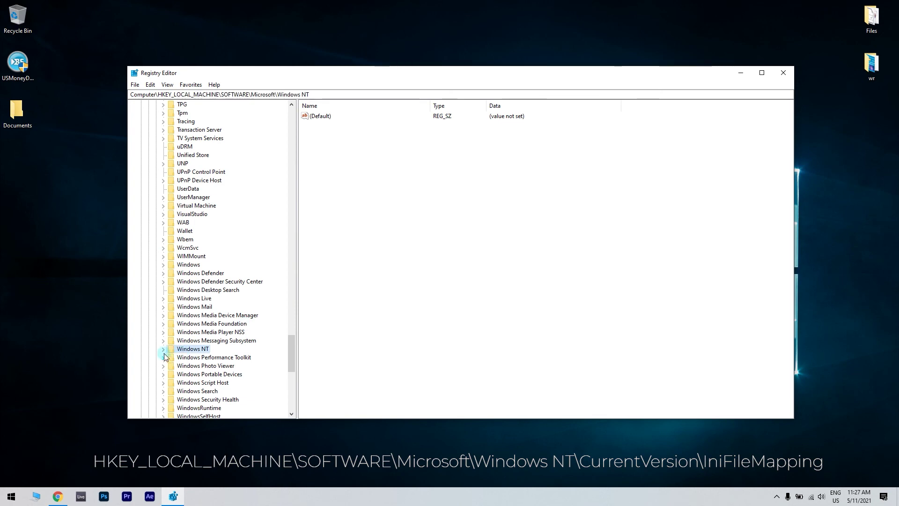
left_click(164, 354)
double_click(198, 362)
double_click(198, 383)
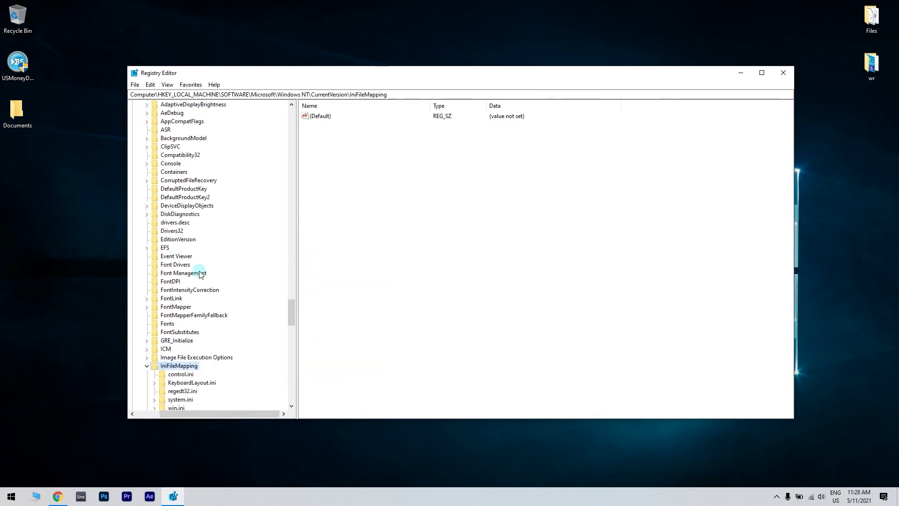
- Create a new key under IniFileMapping
right_click(175, 369)
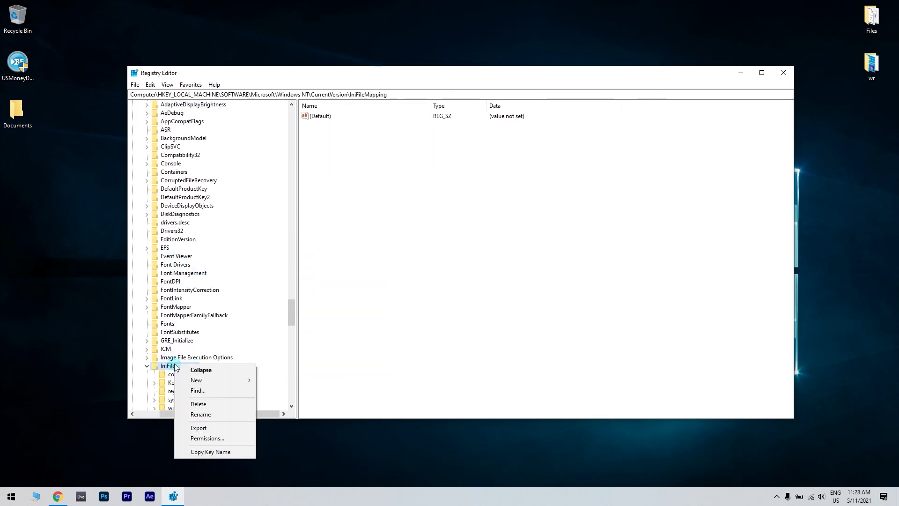
mouse_move(222, 380)
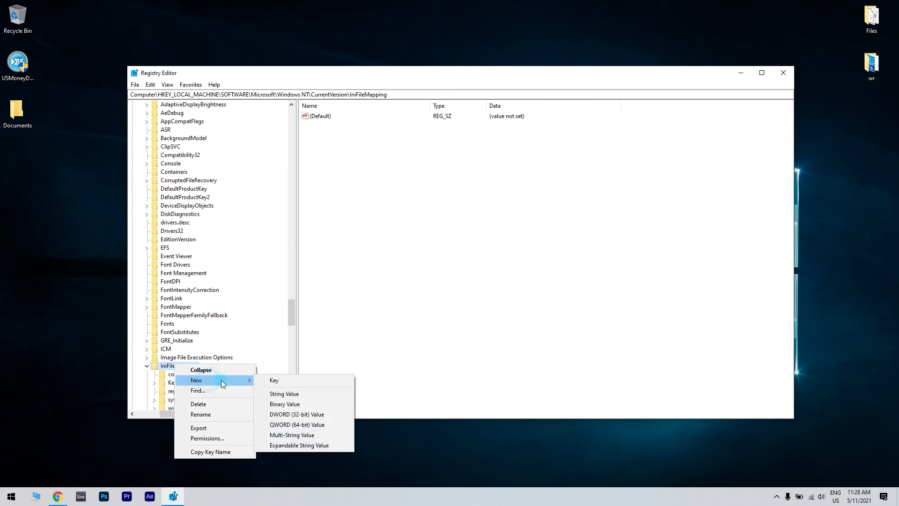
left_click(276, 381)
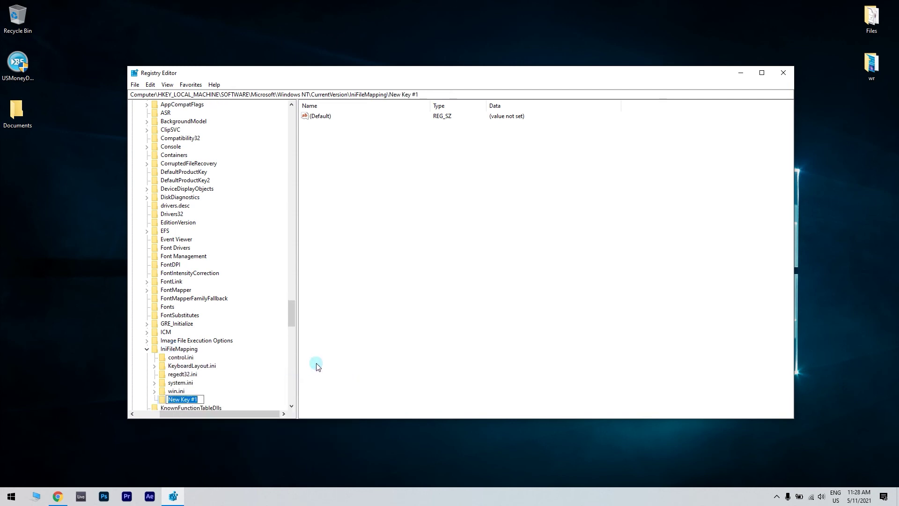